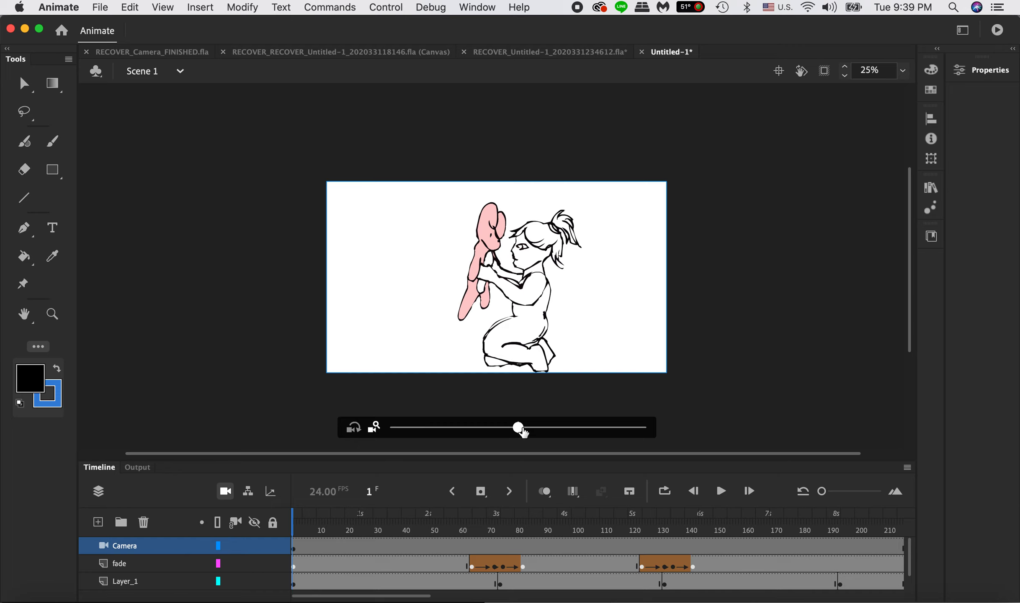
Step: Adjust the camera zoom at frame 1 and move the camera so the girl and rabbit toy sit lower on the stage
mouse_move(519, 429)
mouse_down()
mouse_move(572, 429)
mouse_move(518, 427)
mouse_up()
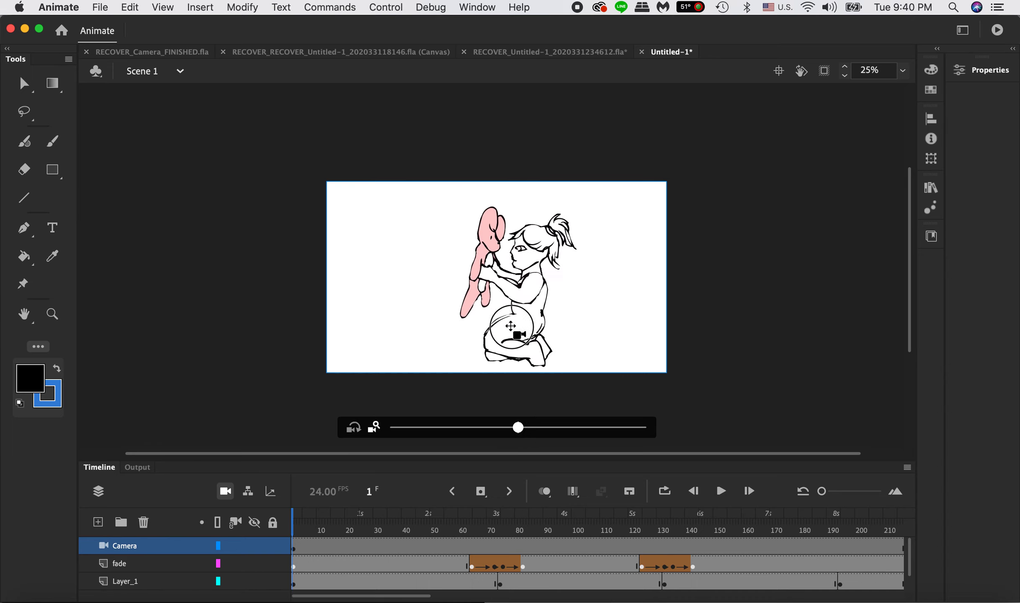
mouse_move(511, 326)
mouse_down()
mouse_move(456, 312)
mouse_move(581, 341)
mouse_move(483, 312)
mouse_move(585, 319)
mouse_move(615, 289)
mouse_move(544, 323)
mouse_move(580, 324)
mouse_move(547, 331)
mouse_move(566, 323)
mouse_move(548, 313)
mouse_up()
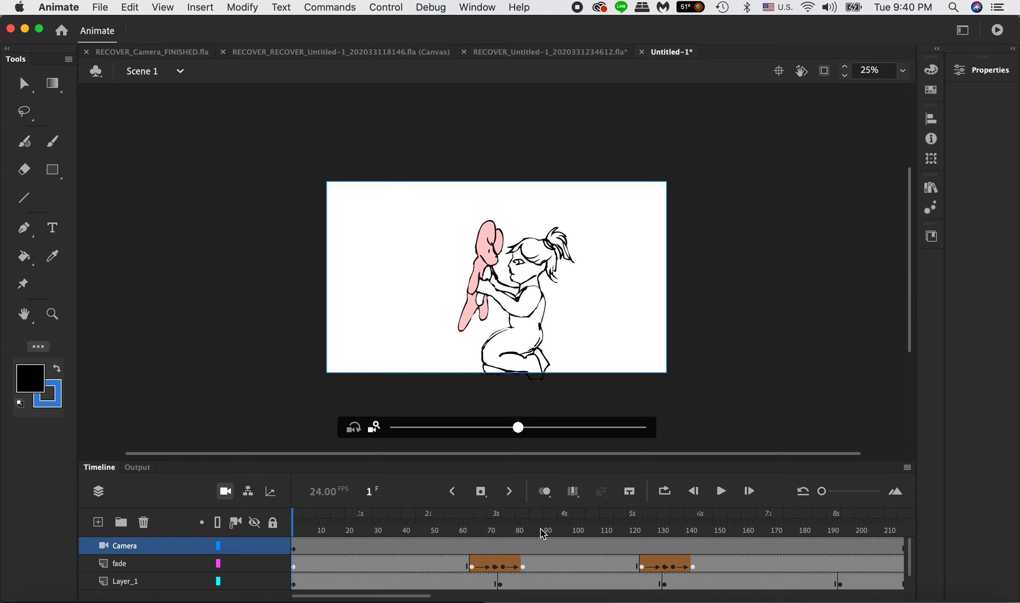
Step: Insert a keyframe on the Camera layer at frame 74, where the rabbit drawing begins on Layer_1
drag(463, 537, 501, 529)
click(481, 491)
Step: Insert Camera layer keyframes at frames 132 and 194, matching the remaining drawing changes on Layer_1
drag(668, 547, 664, 549)
click(611, 585)
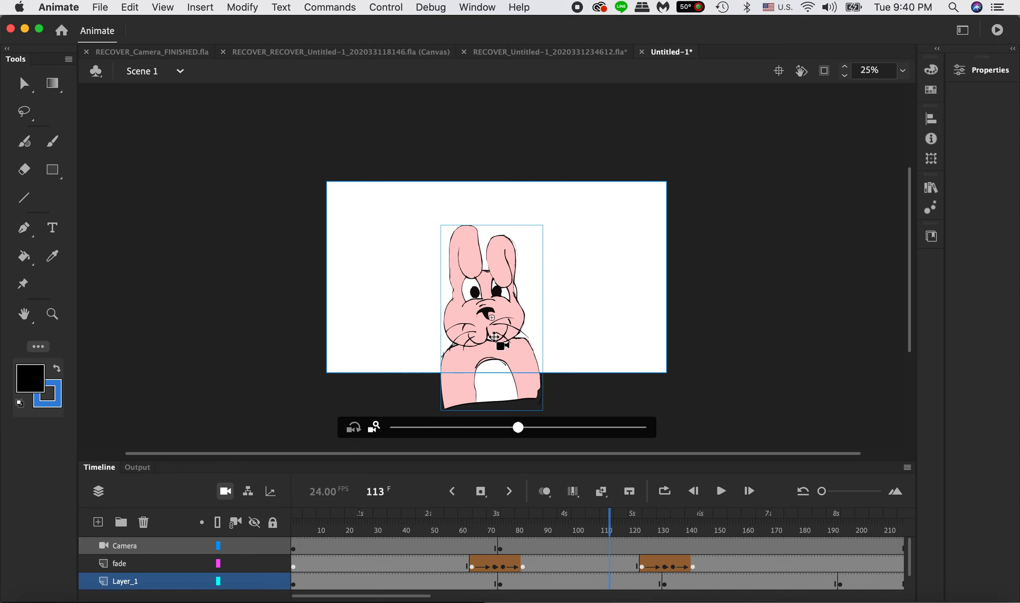
click(510, 491)
click(510, 491)
click(451, 492)
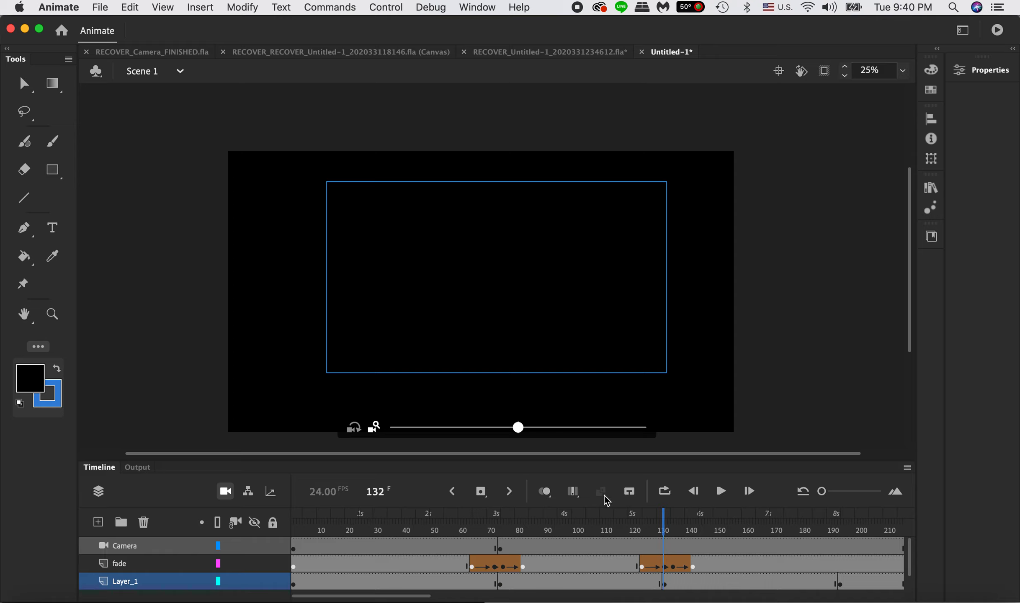
click(587, 549)
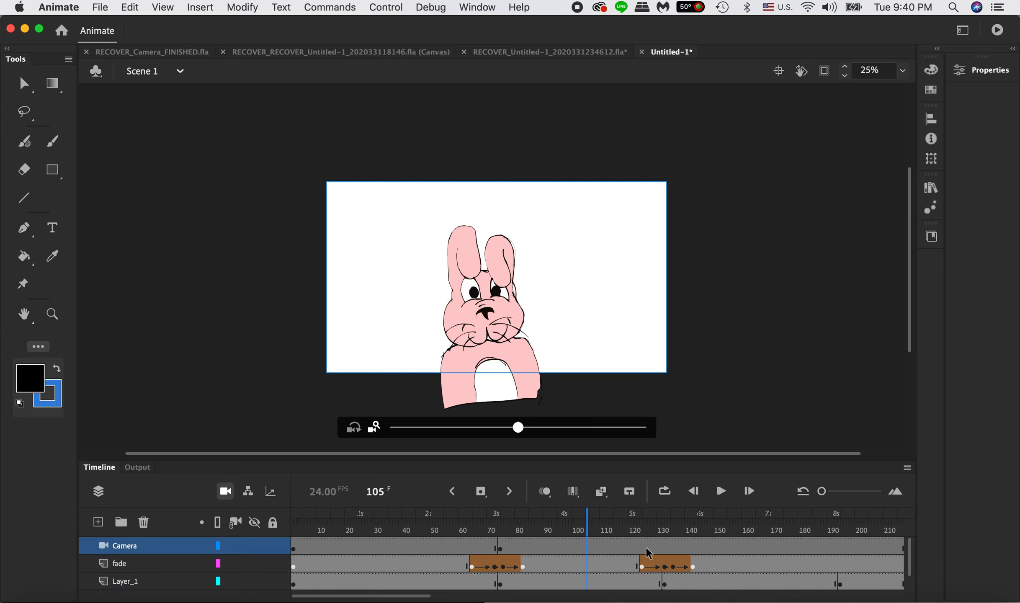
click(669, 583)
click(454, 490)
click(140, 548)
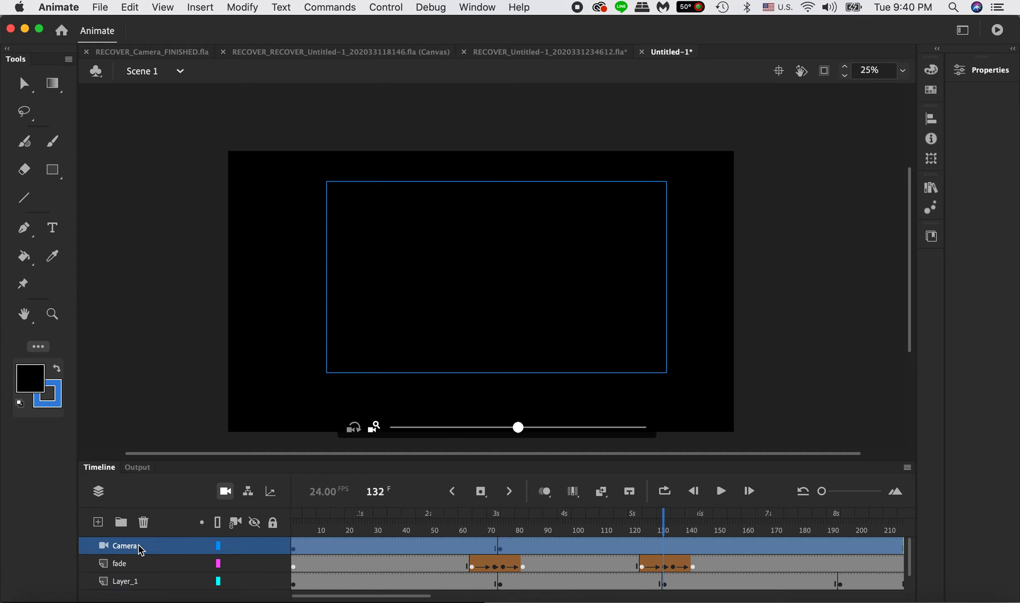
click(481, 491)
click(839, 530)
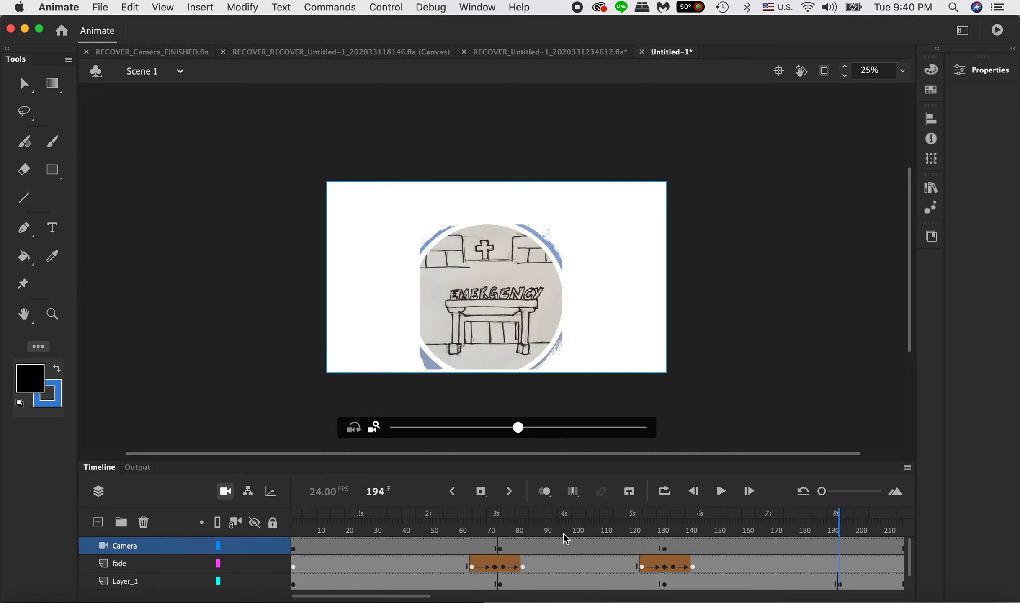
click(476, 495)
Step: Hide the fade layer and insert a Camera keyframe at frame 73, the last frame of the girl drawing
mouse_move(497, 528)
mouse_down()
mouse_move(308, 520)
mouse_move(498, 515)
mouse_up()
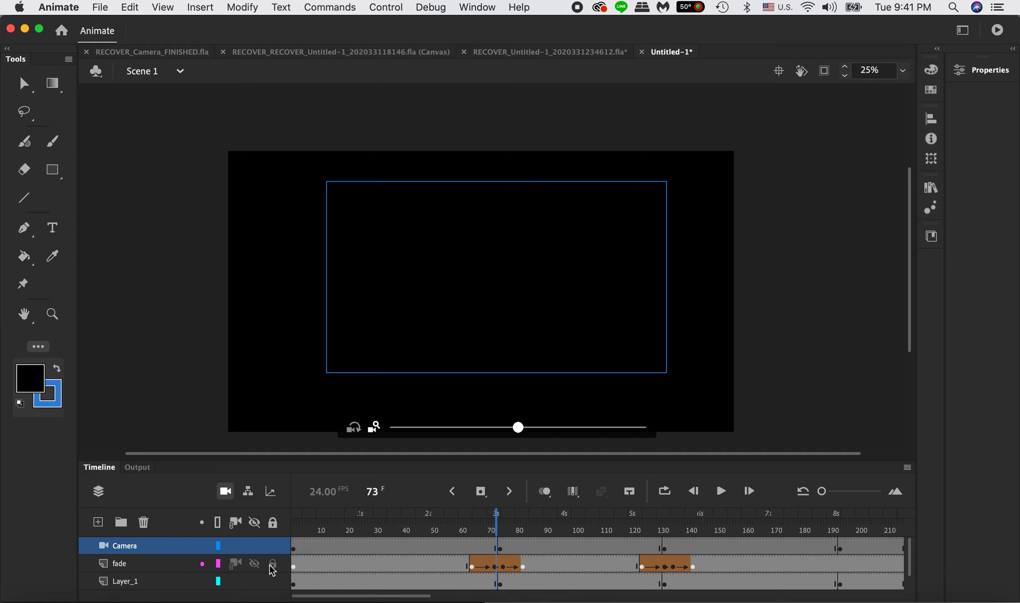
click(255, 565)
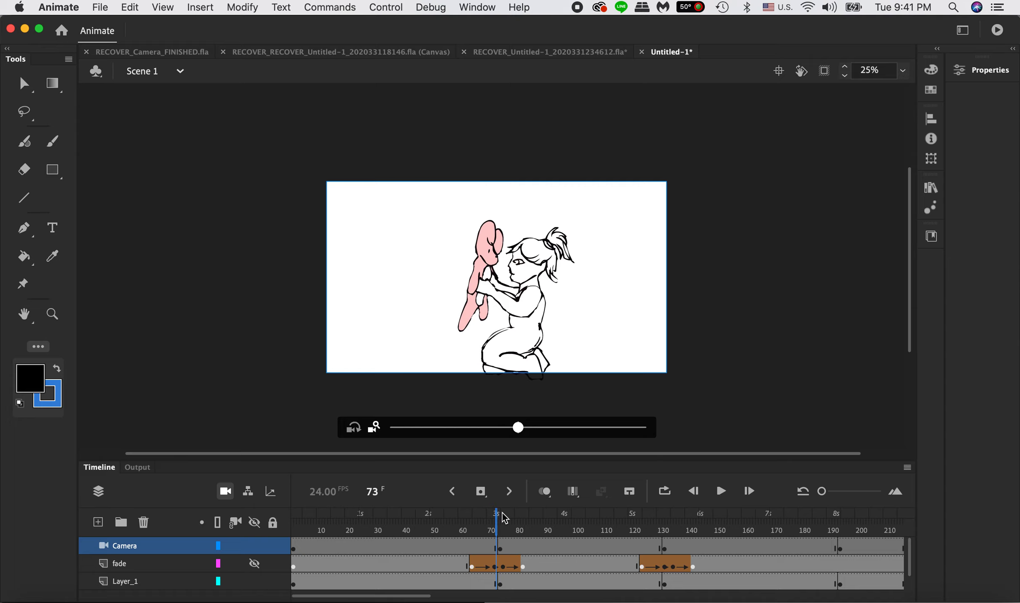
click(483, 494)
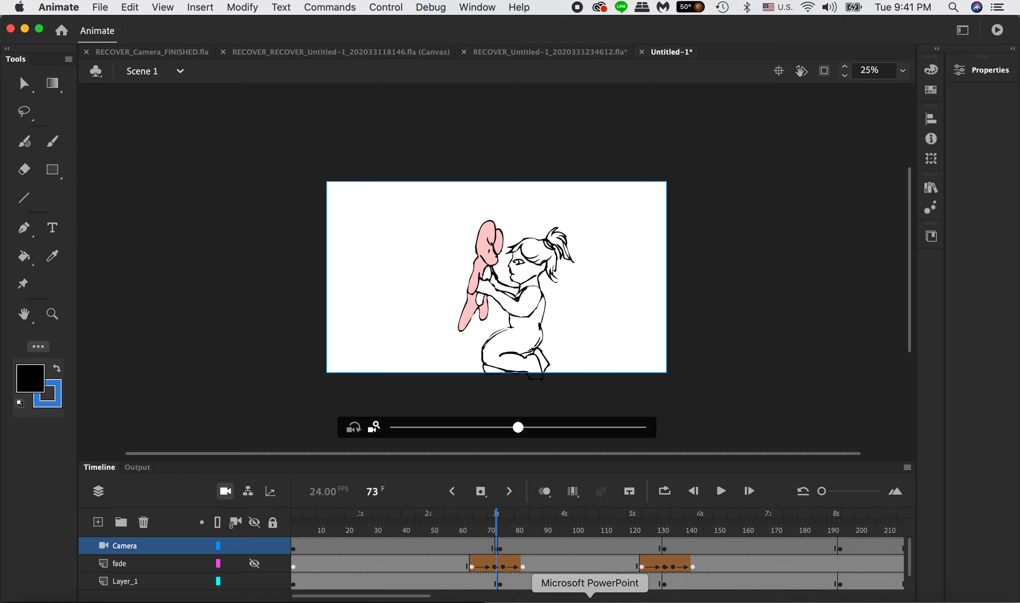
Step: At frame 73, zoom the camera in on the girl and rabbit toy and reposition the shot
drag(822, 491, 845, 496)
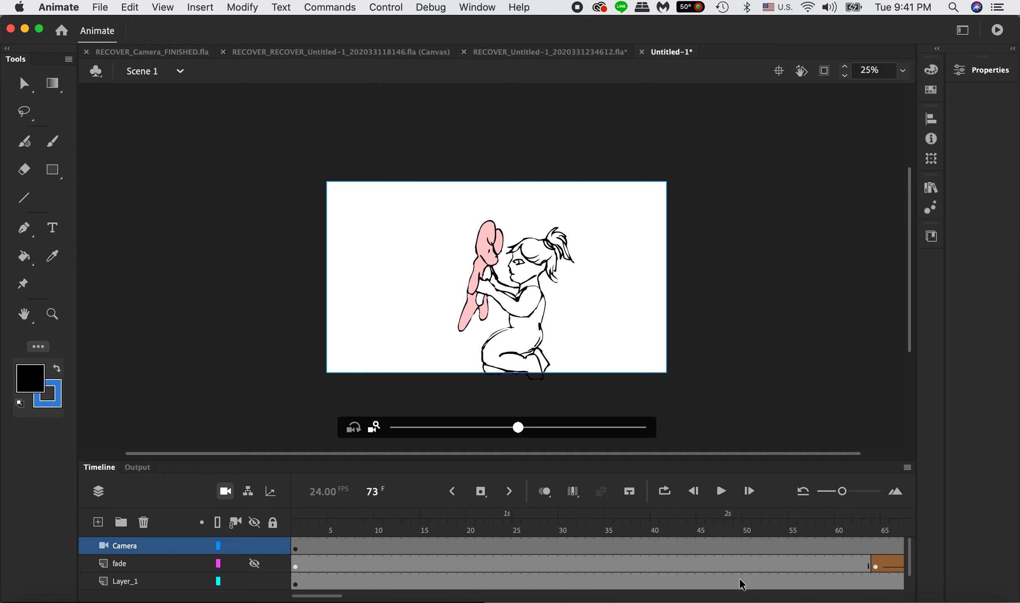
scroll(742, 584, right, 5)
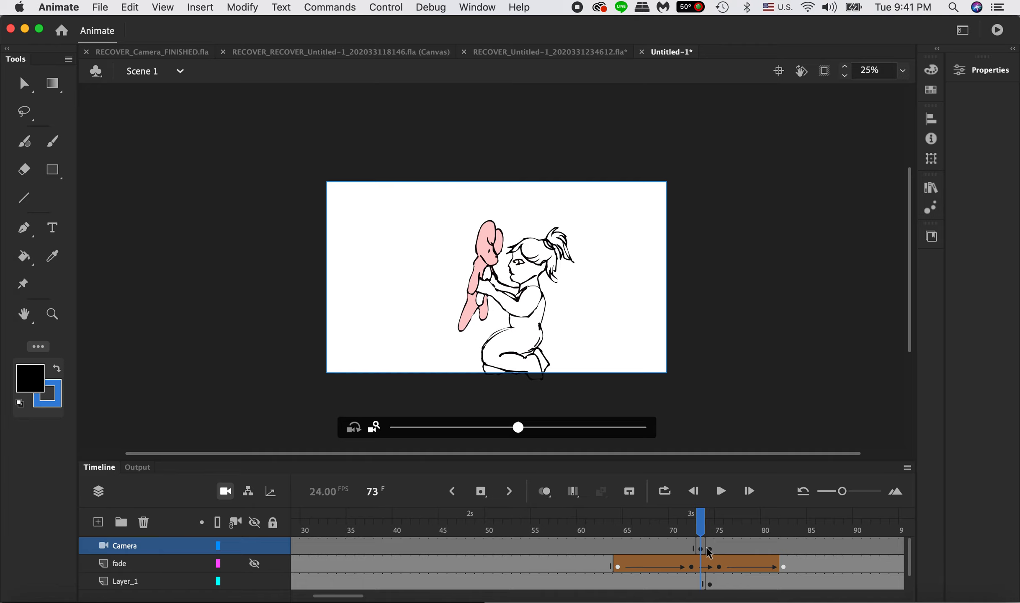
mouse_move(702, 528)
mouse_down()
mouse_move(712, 527)
mouse_move(702, 528)
mouse_up()
click(526, 430)
drag(526, 430, 603, 427)
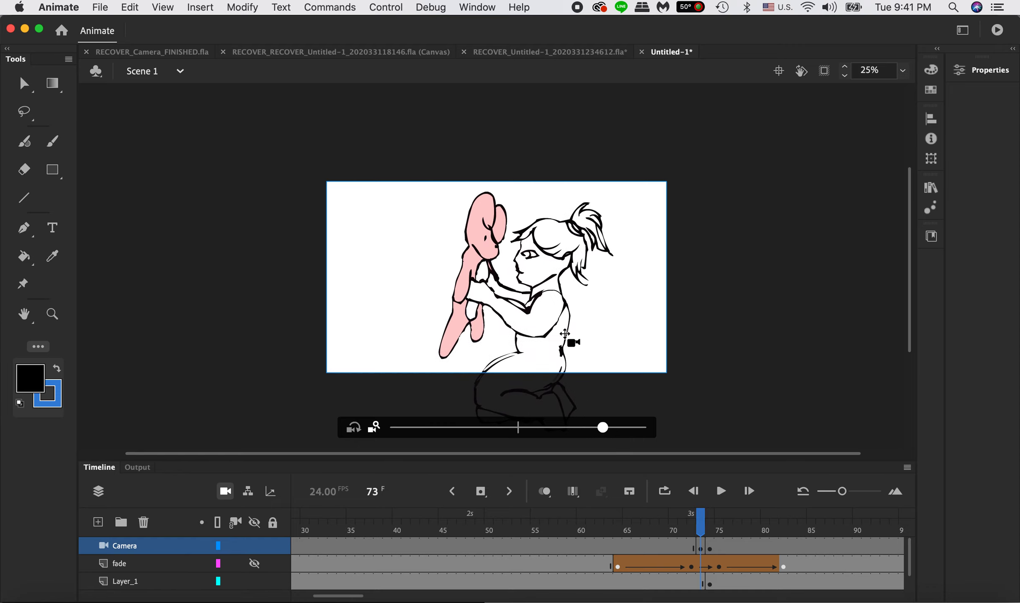
mouse_move(543, 267)
mouse_down()
mouse_move(561, 257)
mouse_move(564, 268)
mouse_up()
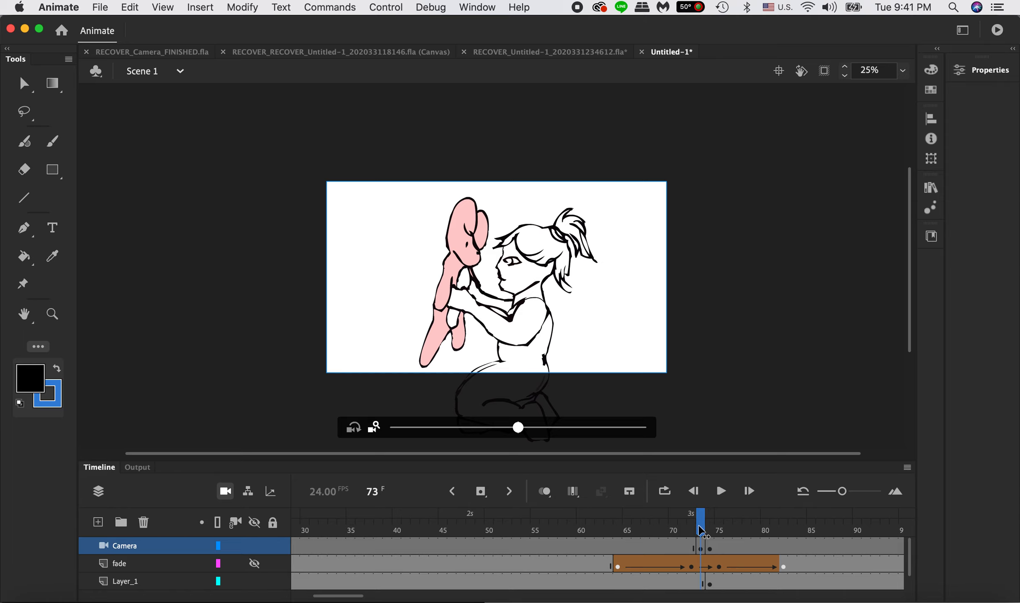
Step: Create a classic tween on the Camera layer between the keyframes at frames 1 and 73
mouse_move(702, 534)
mouse_down()
mouse_move(451, 525)
mouse_move(710, 519)
mouse_move(612, 543)
mouse_up()
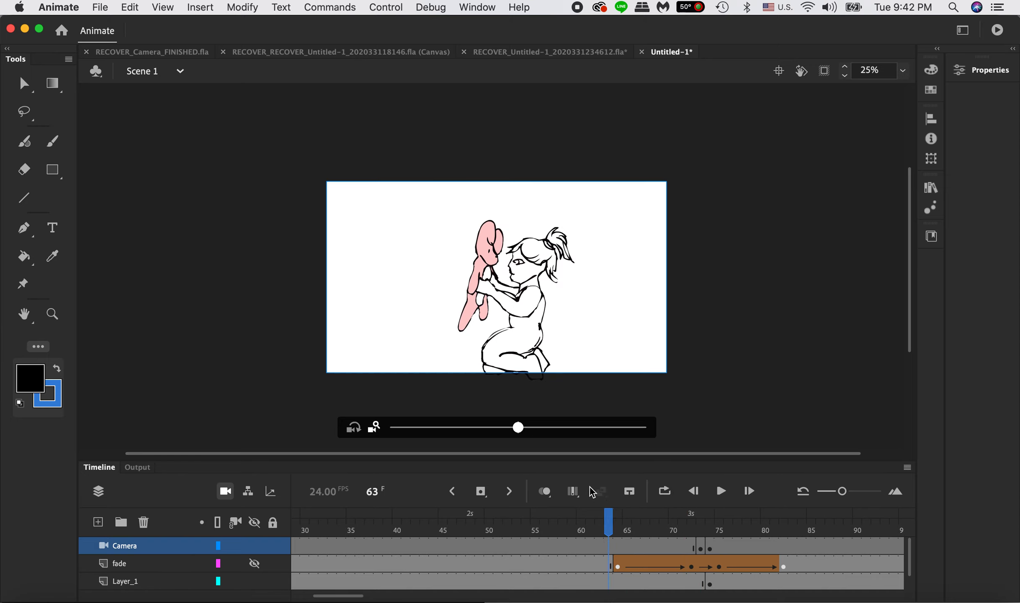
drag(627, 548, 648, 546)
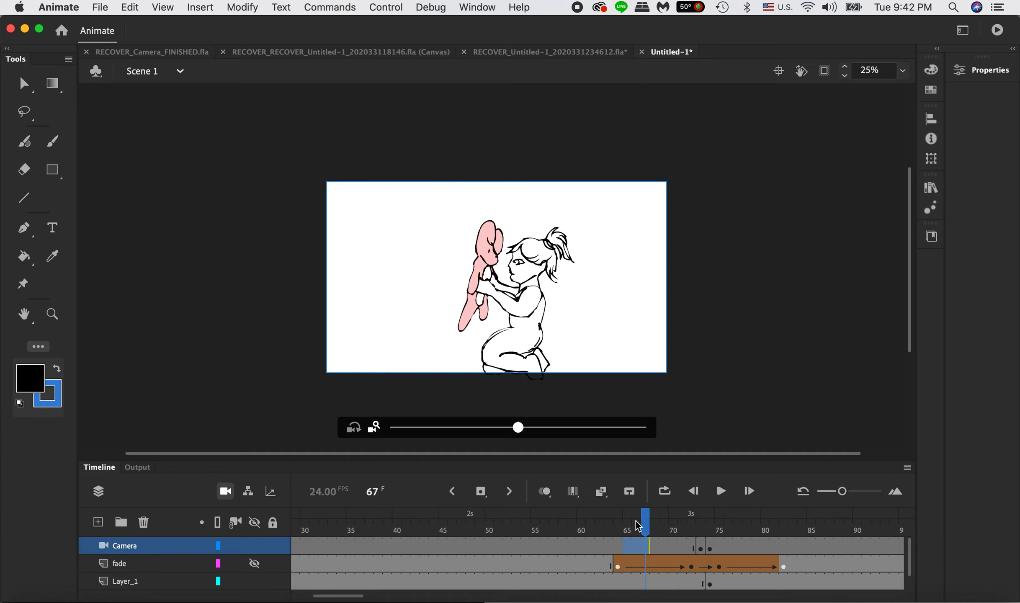
click(602, 493)
mouse_move(648, 525)
mouse_down()
mouse_move(554, 526)
mouse_move(691, 535)
mouse_move(450, 538)
mouse_move(664, 530)
mouse_up()
Step: Apply the Quad Ease-In-Out effect to the Camera tween leading to frame 73 and preview the camera move
click(629, 549)
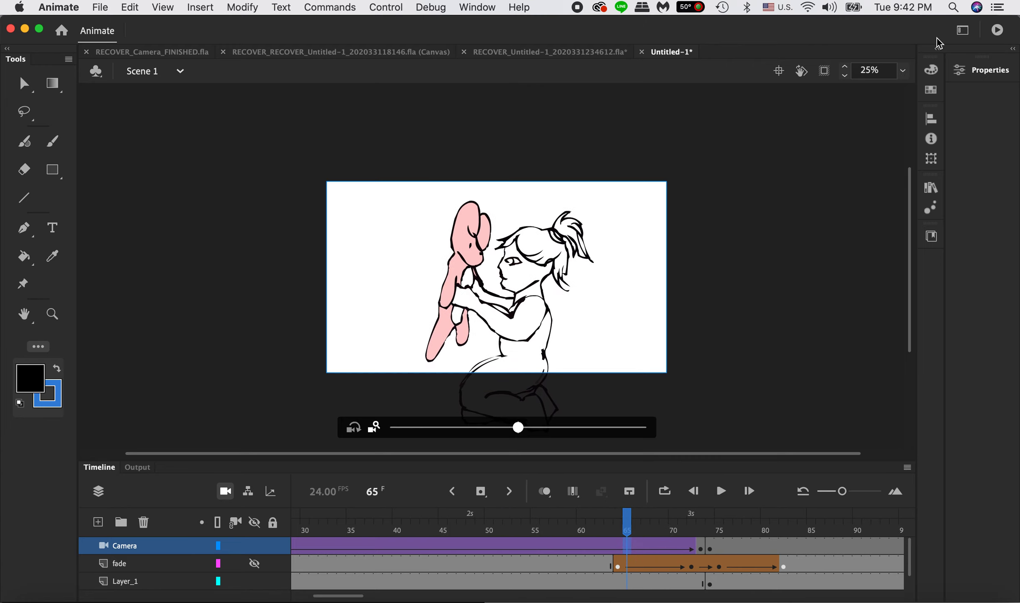
click(982, 70)
click(903, 317)
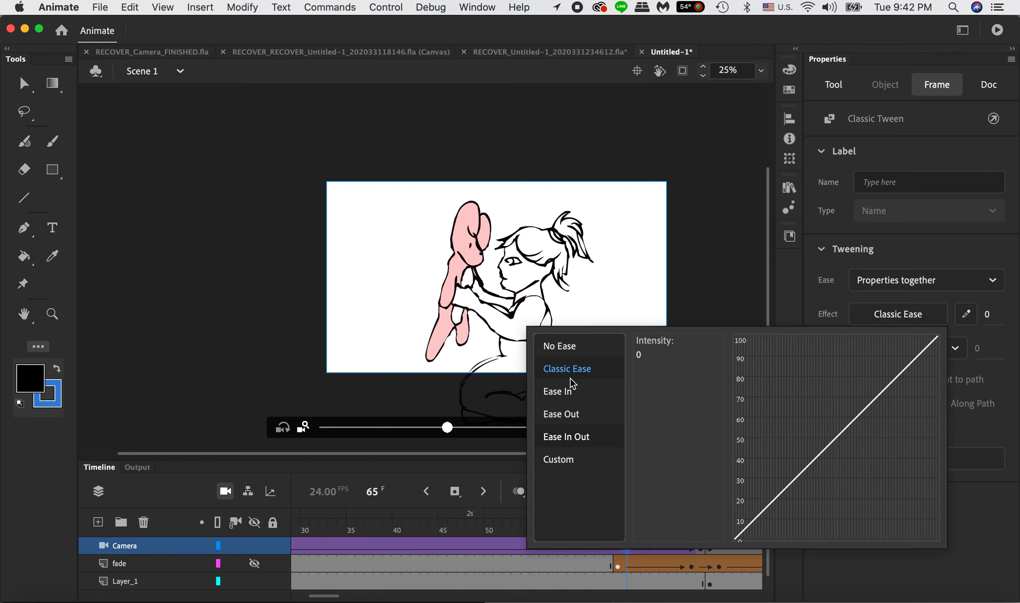
click(579, 438)
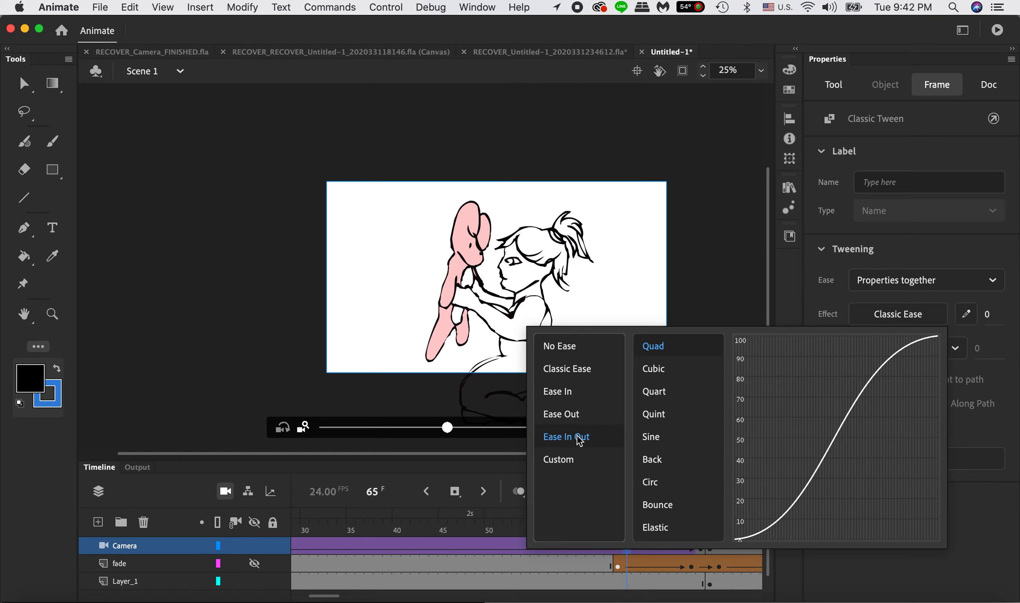
click(657, 348)
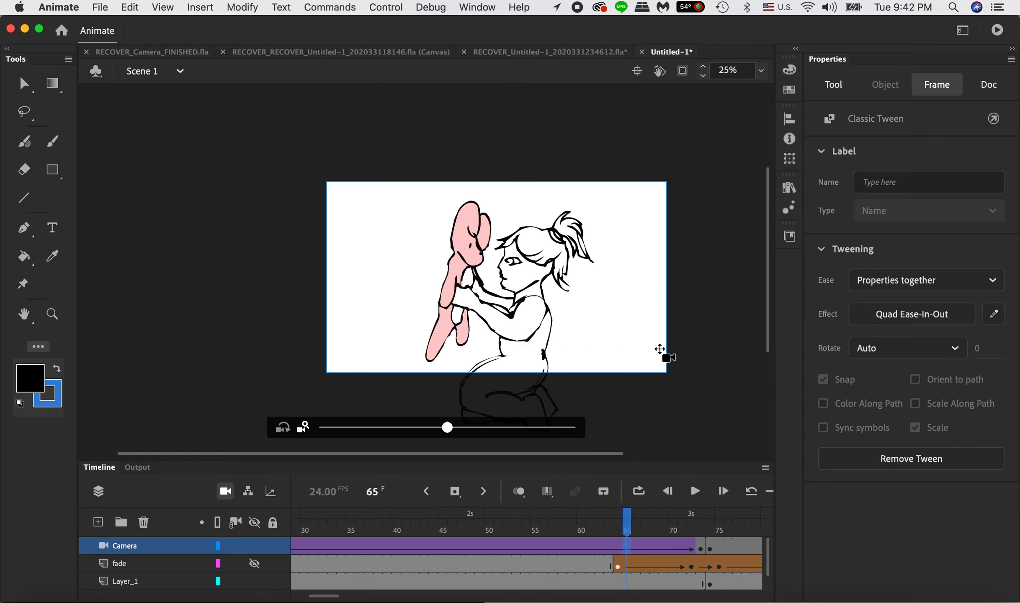
click(626, 522)
mouse_move(626, 521)
mouse_down()
mouse_move(378, 522)
mouse_move(396, 522)
mouse_up()
drag(461, 471, 617, 486)
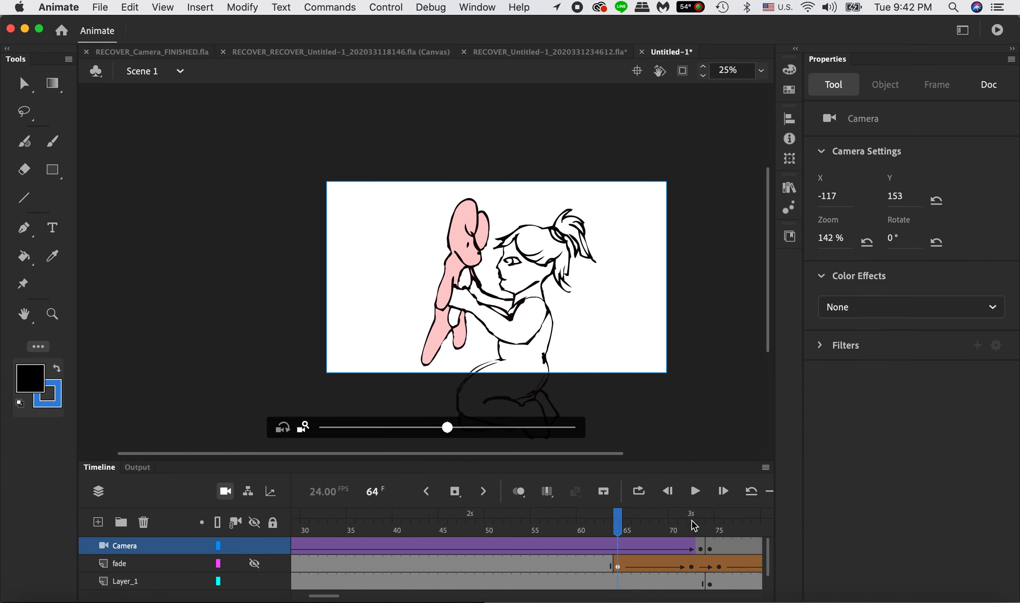
click(1013, 49)
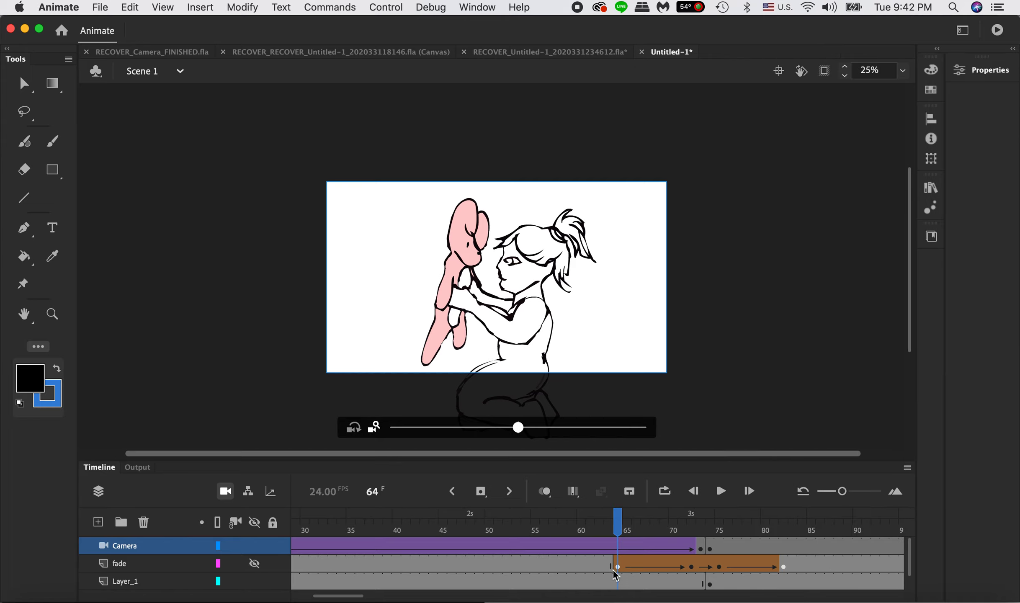
mouse_move(359, 596)
mouse_down()
mouse_move(335, 598)
mouse_move(374, 597)
mouse_up()
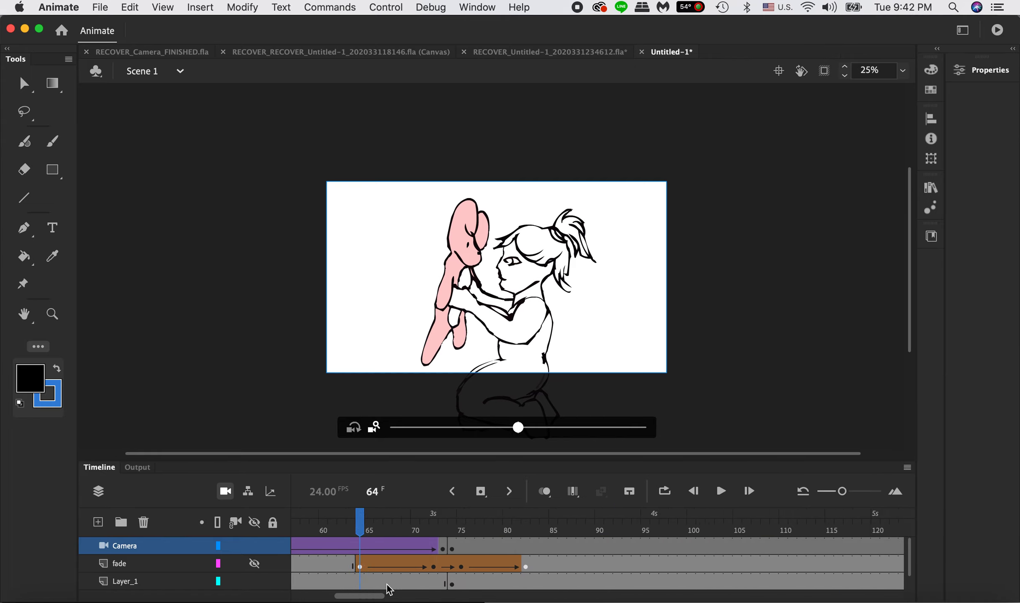
click(836, 497)
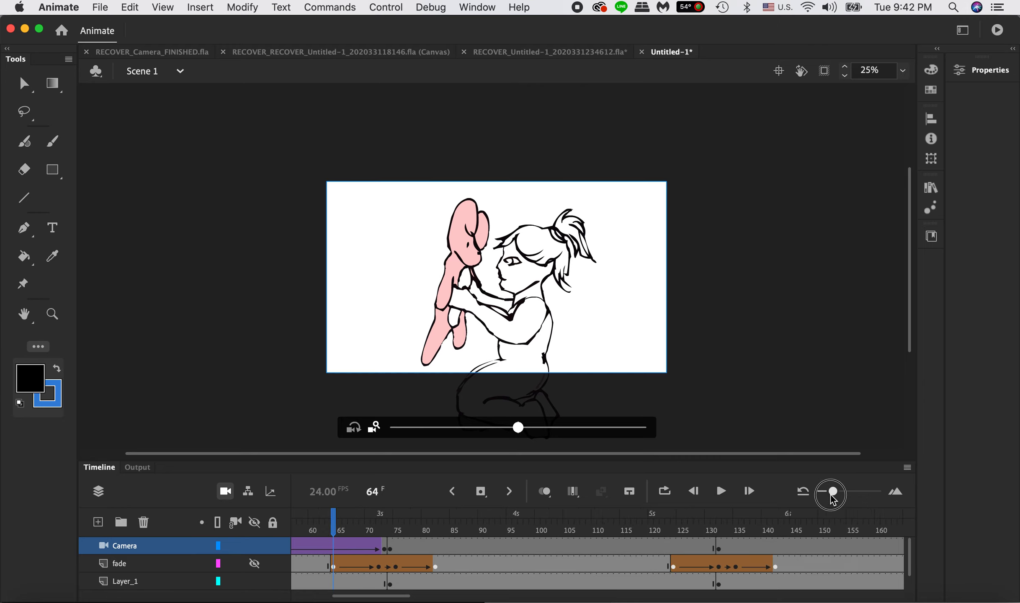
drag(382, 531, 379, 532)
drag(655, 531, 662, 555)
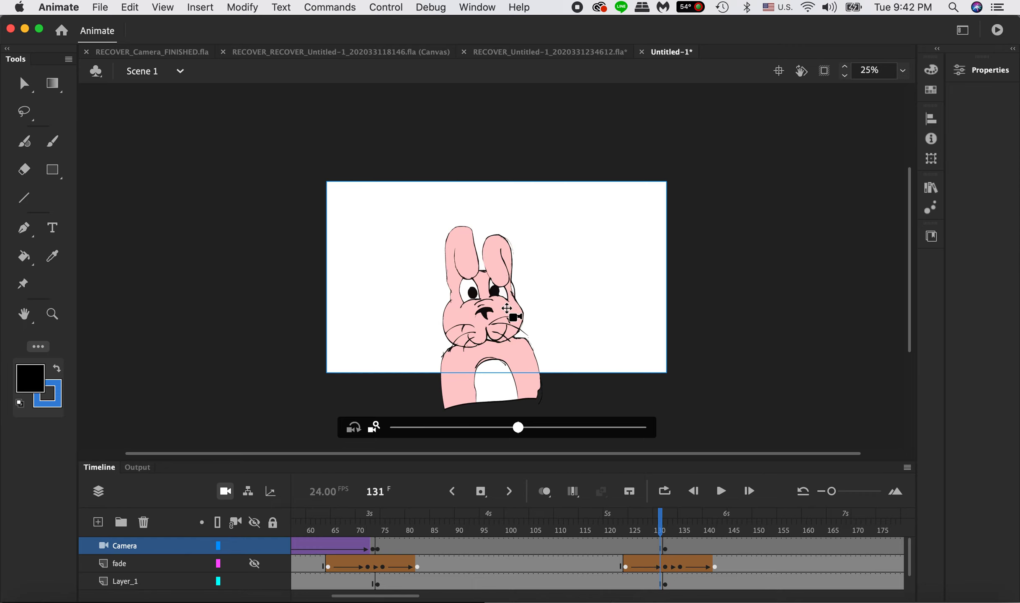
click(481, 491)
drag(568, 524, 561, 524)
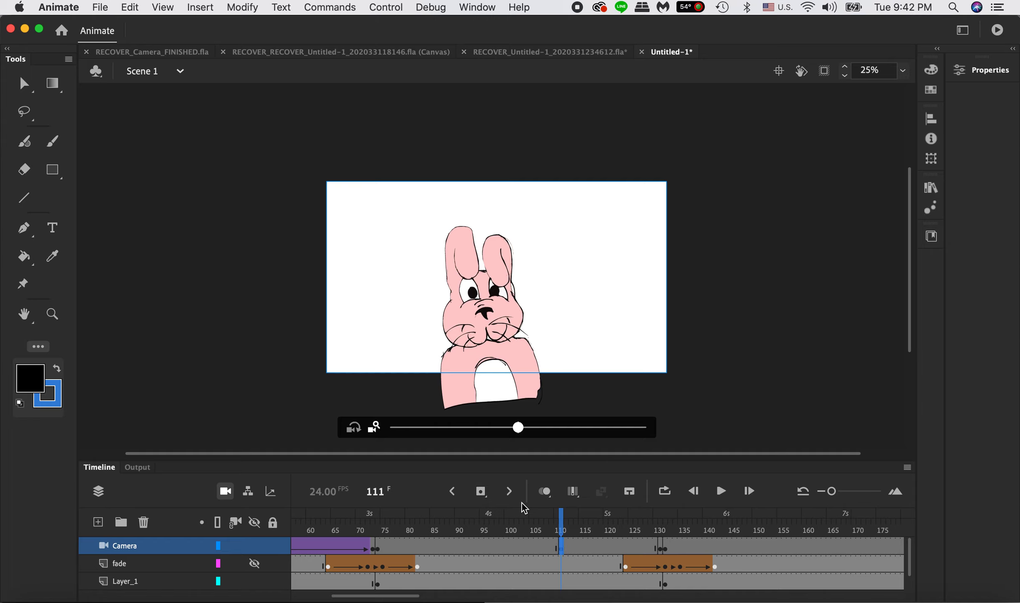
key(super+z)
key(super+z)
key(super+z)
Step: Insert a Camera keyframe at frame 109, then zoom the camera in on the rabbit and reposition the shot
click(552, 529)
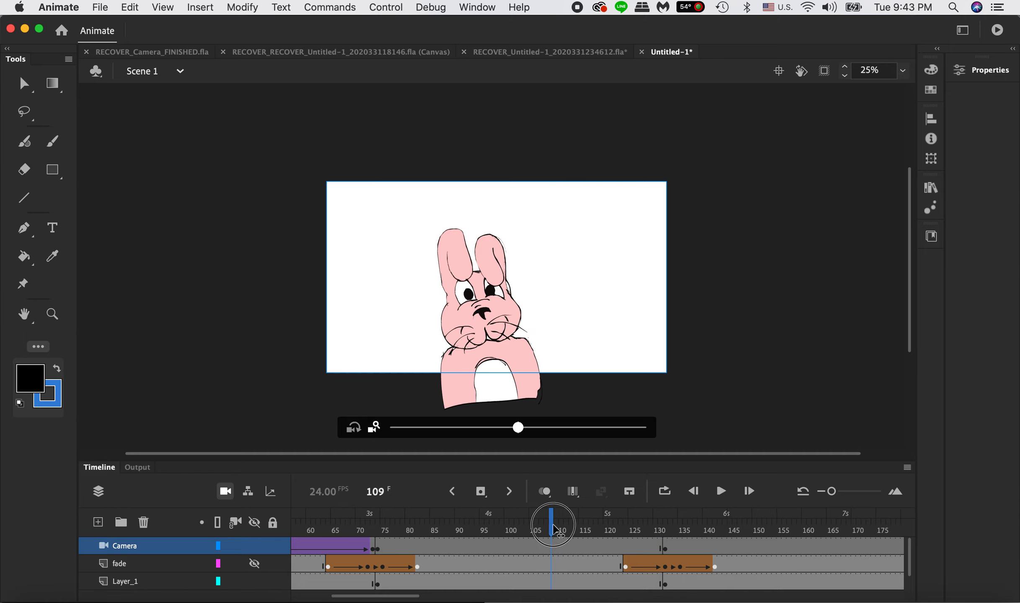
click(481, 491)
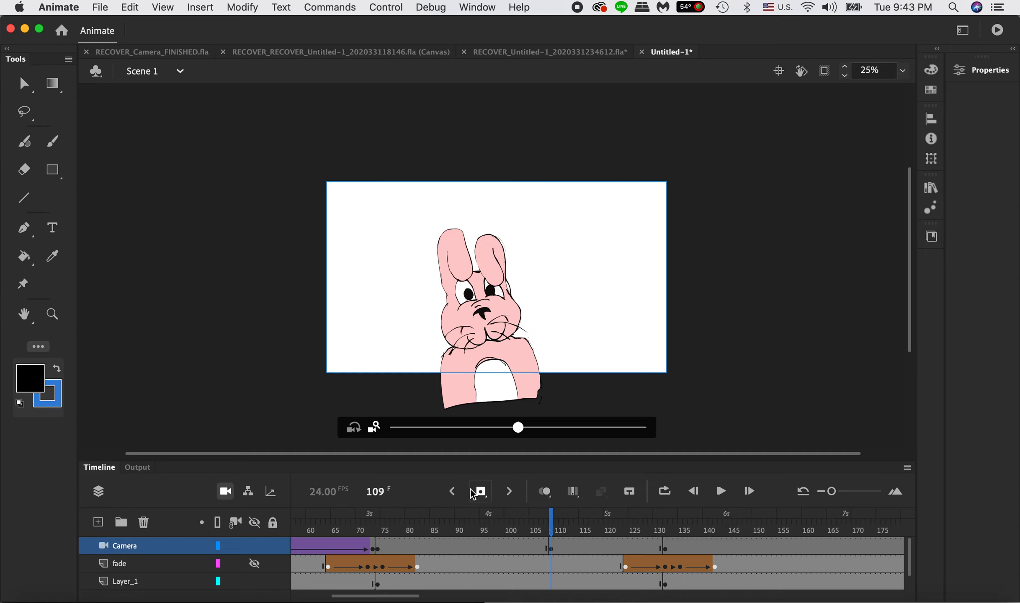
drag(519, 429, 600, 436)
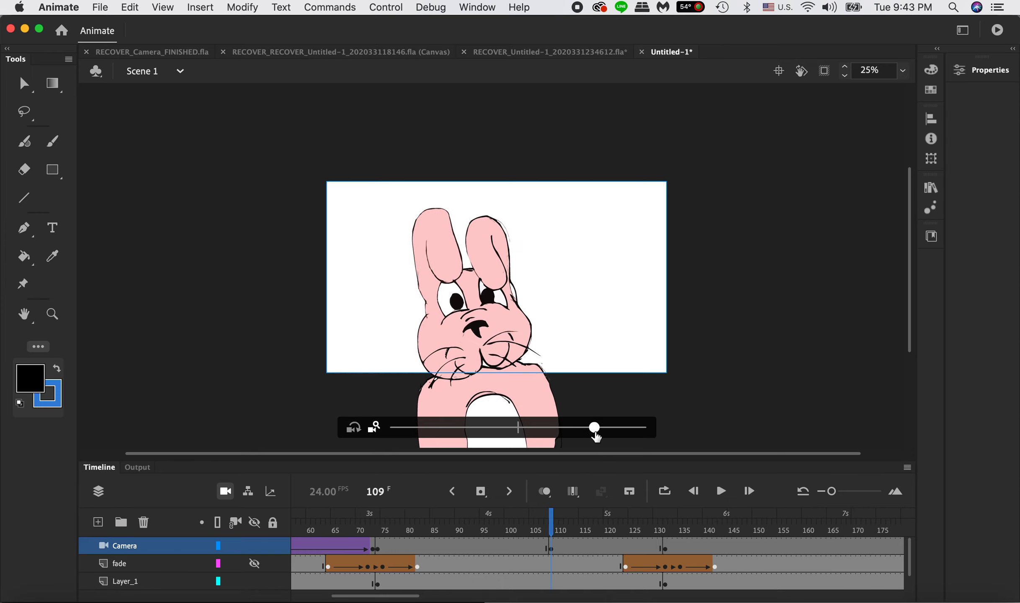
drag(538, 332, 519, 351)
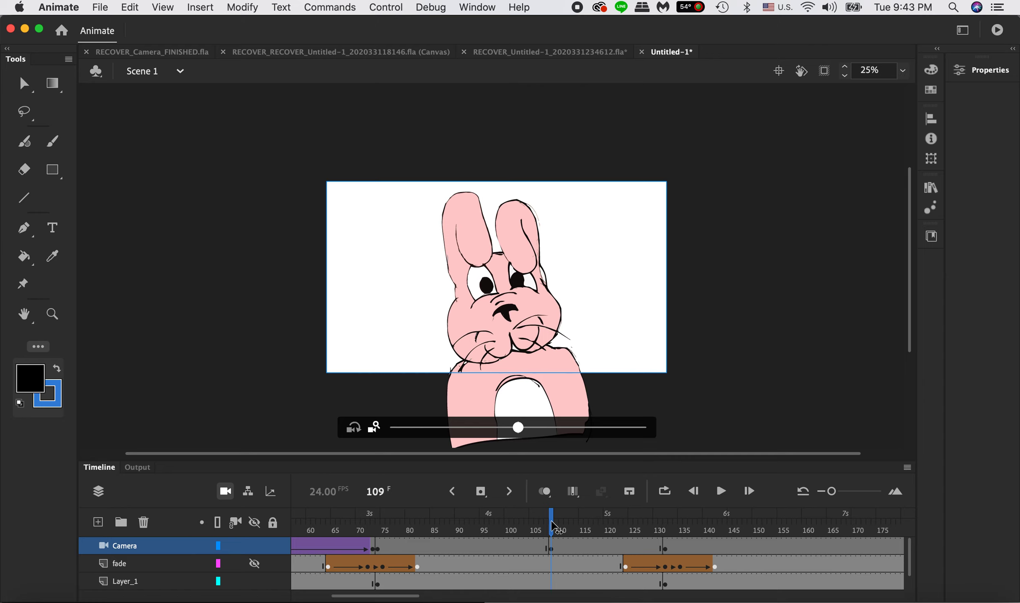
Step: Create classic tweens on the Camera layer on both sides of frame 109, from frame 74 to frame 132, and preview them
drag(552, 526, 568, 524)
mouse_move(611, 521)
mouse_down()
mouse_move(670, 512)
mouse_move(413, 519)
mouse_move(498, 510)
mouse_move(556, 546)
mouse_move(583, 545)
mouse_up()
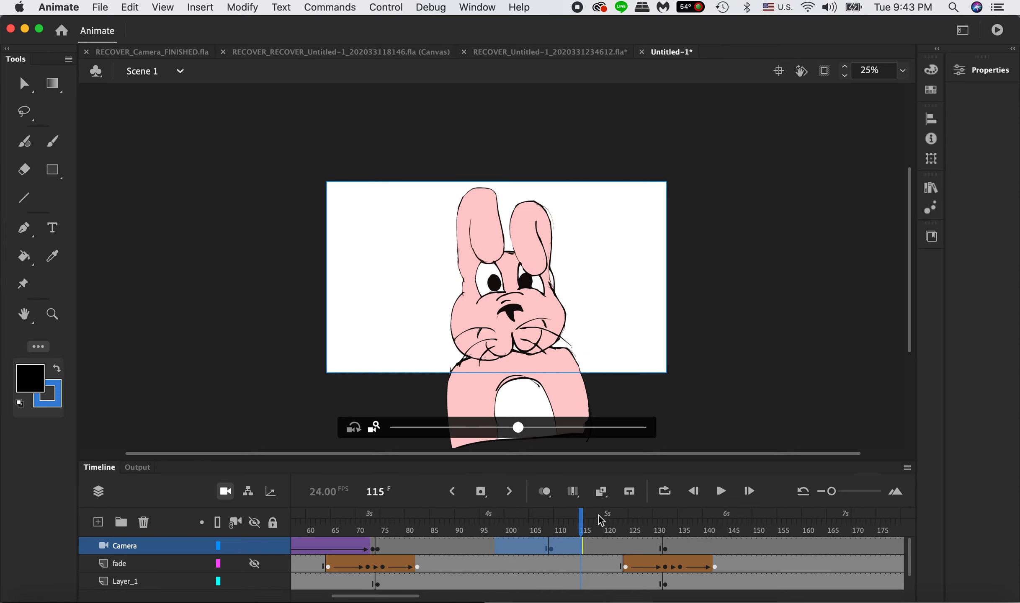
click(601, 492)
mouse_move(579, 528)
mouse_down()
mouse_move(581, 519)
mouse_move(371, 515)
mouse_move(661, 501)
mouse_up()
Step: Copy the Camera keyframe at frame 109, paste it over frame 131, and preview the camera move back to frame 110
click(551, 550)
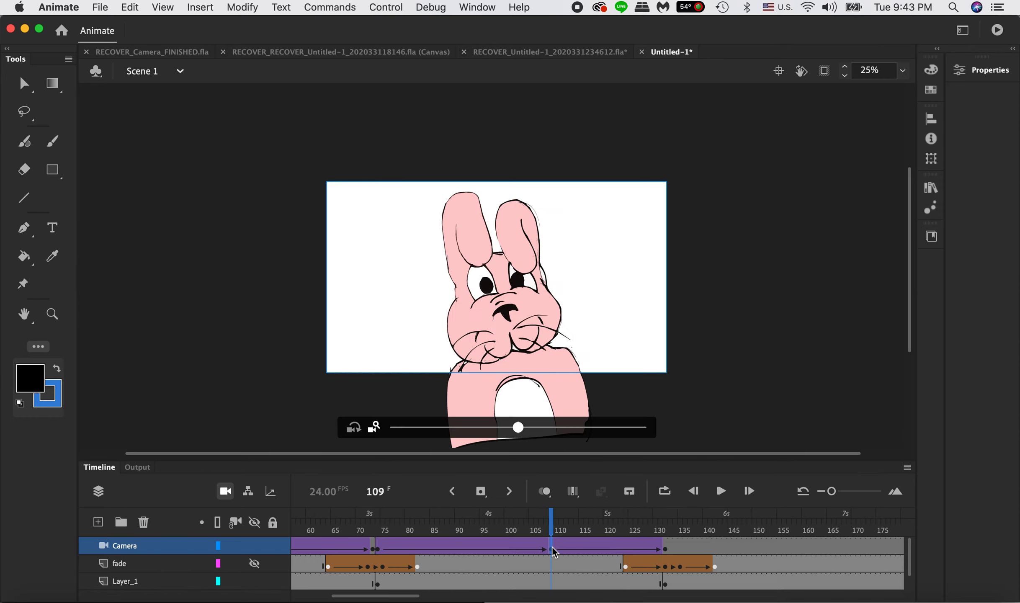
right_click(553, 550)
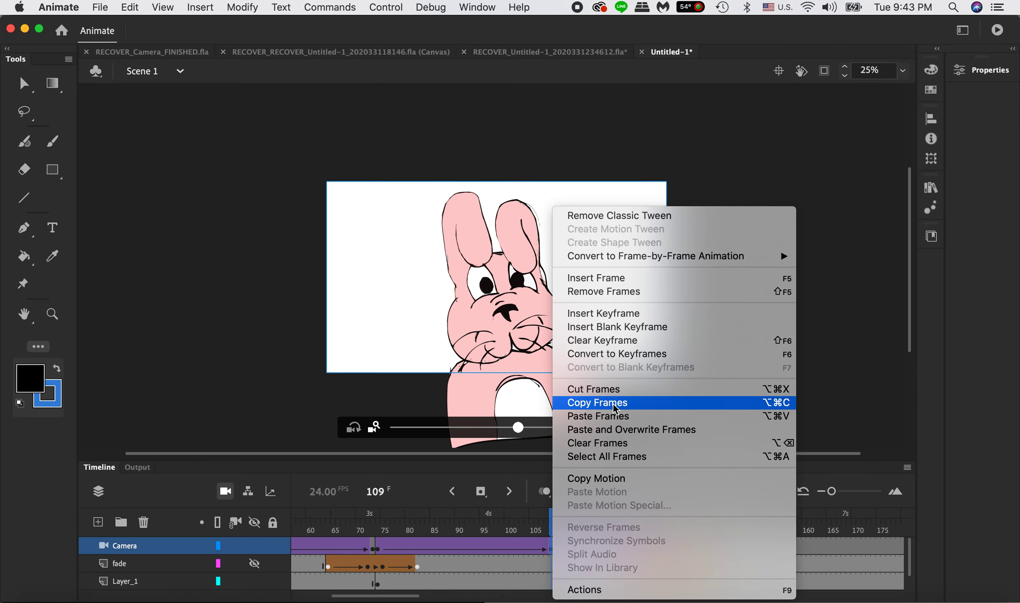
click(599, 416)
click(668, 548)
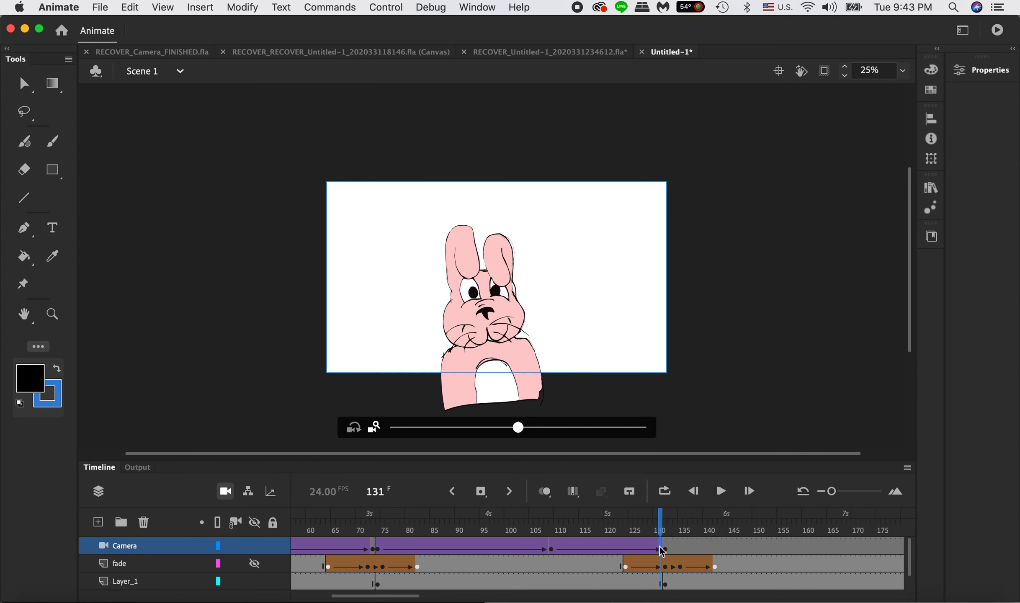
right_click(667, 548)
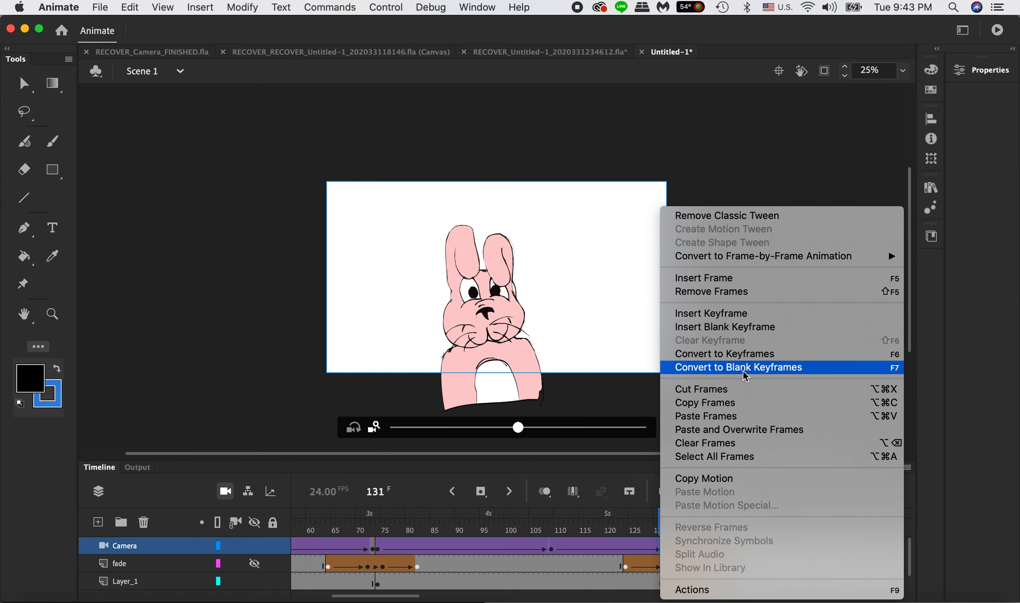
click(770, 431)
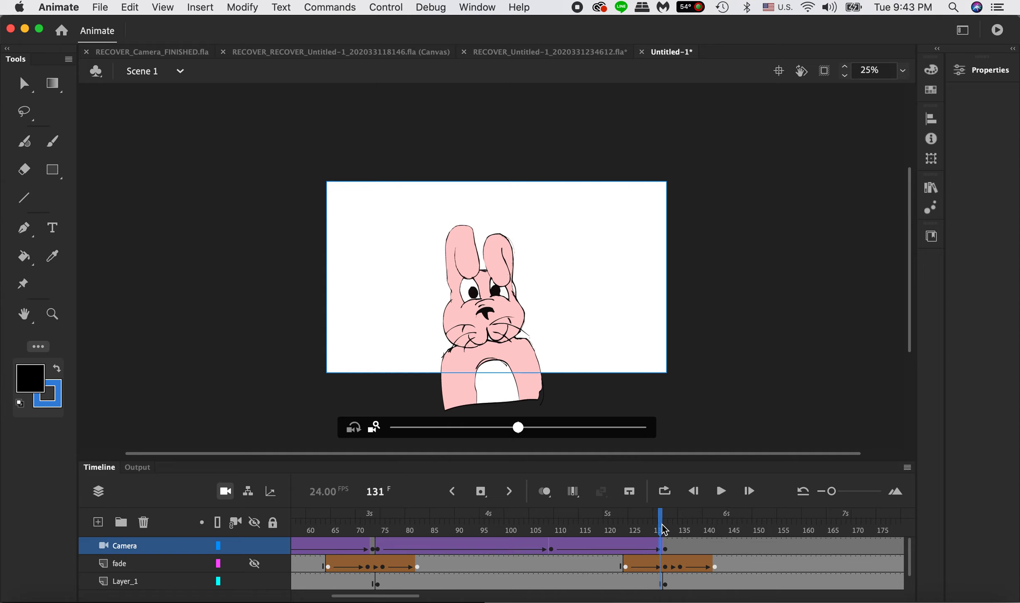
mouse_move(662, 529)
mouse_down()
mouse_move(540, 515)
mouse_move(632, 506)
mouse_move(479, 505)
mouse_move(622, 499)
mouse_move(639, 507)
mouse_move(588, 490)
mouse_move(387, 490)
mouse_move(662, 490)
mouse_move(486, 492)
mouse_move(590, 499)
mouse_move(480, 507)
mouse_move(604, 500)
mouse_move(541, 500)
mouse_move(576, 501)
mouse_move(557, 511)
mouse_up()
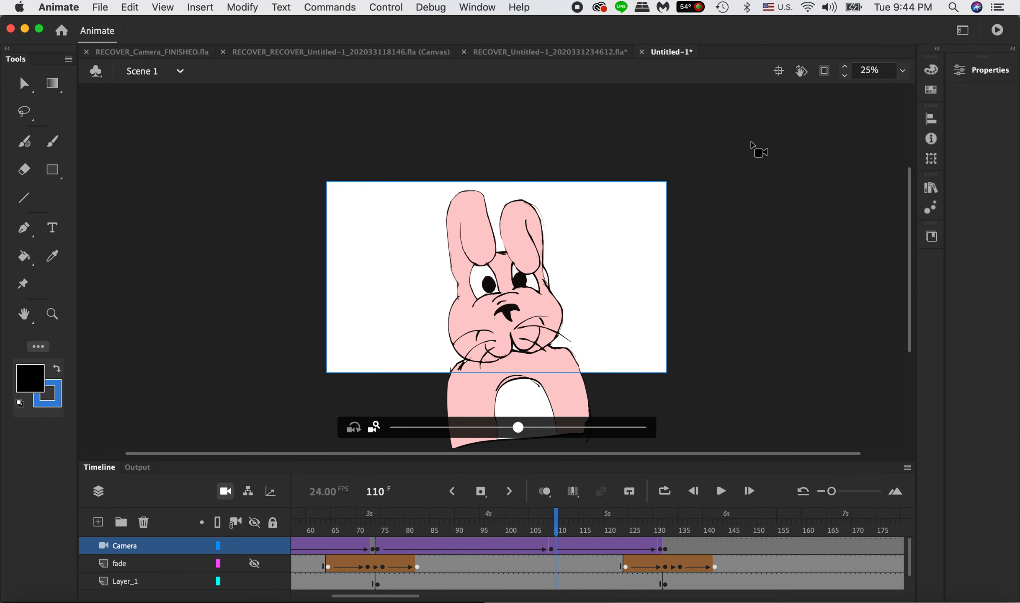
Step: Show the camera's properties and rotate the camera to -1° at frame 110
click(1011, 52)
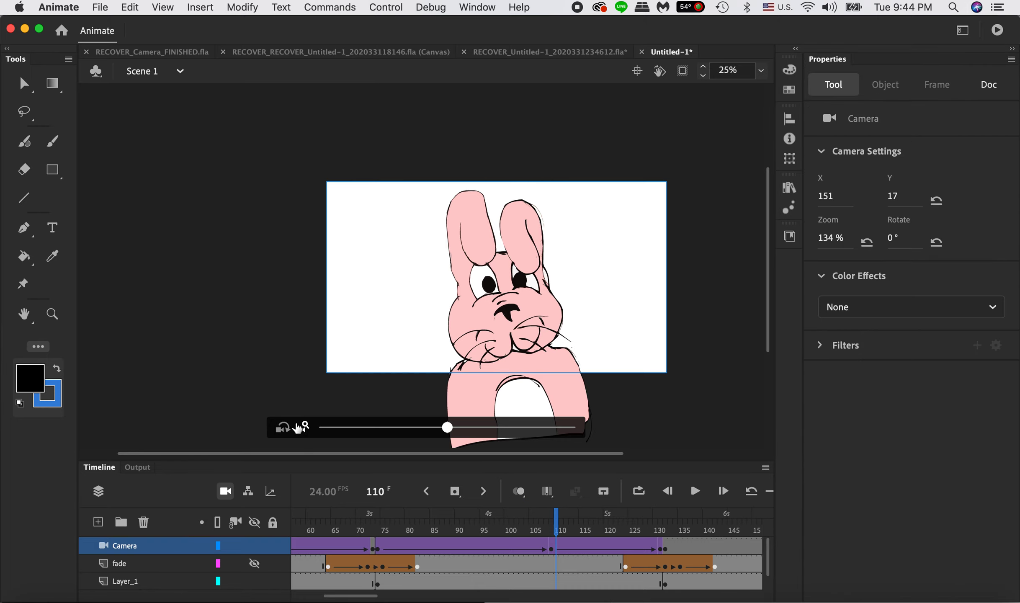
click(286, 432)
mouse_move(525, 286)
mouse_down()
mouse_move(491, 291)
mouse_move(523, 287)
mouse_up()
key(super+z)
mouse_move(447, 427)
mouse_down()
mouse_move(428, 427)
mouse_move(467, 427)
mouse_move(454, 430)
mouse_up()
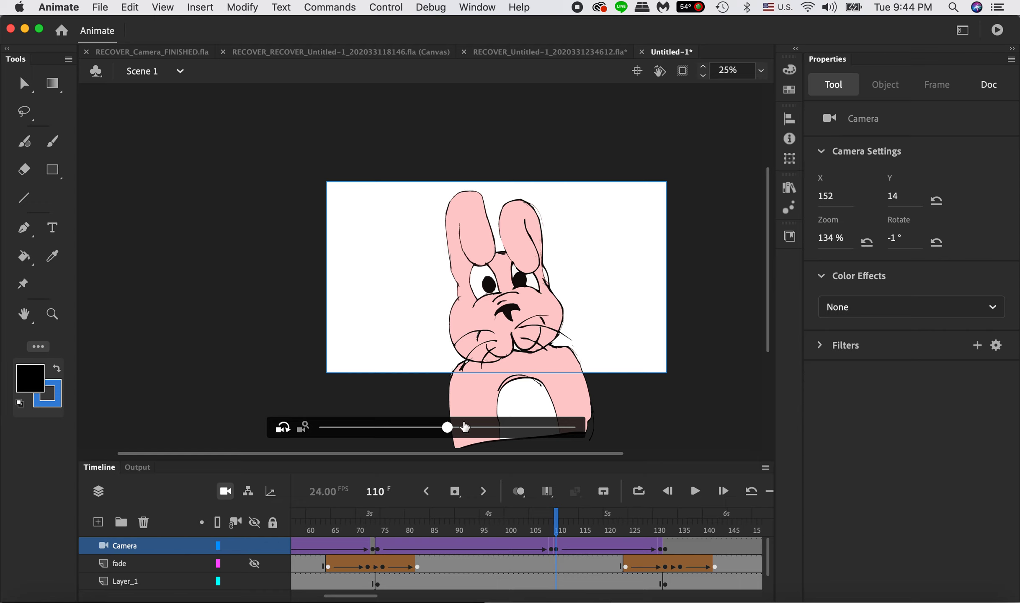
mouse_move(446, 435)
mouse_down()
mouse_move(432, 429)
mouse_move(467, 430)
mouse_move(455, 438)
mouse_up()
click(37, 347)
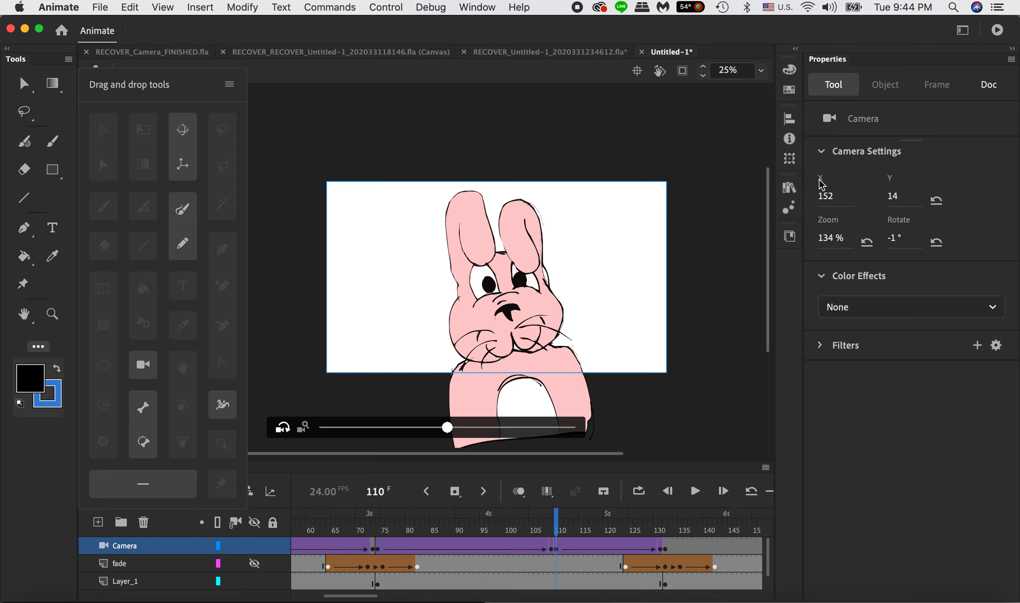
drag(829, 202, 857, 202)
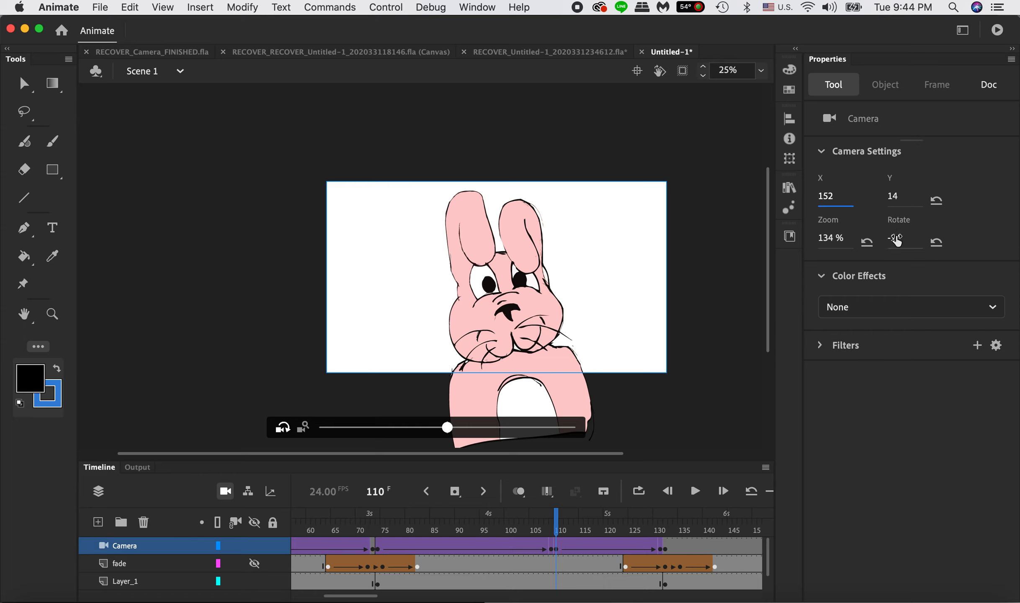
Step: Apply an Alpha color effect of 0% to the camera at frame 110 and unhide the fade layer
click(871, 314)
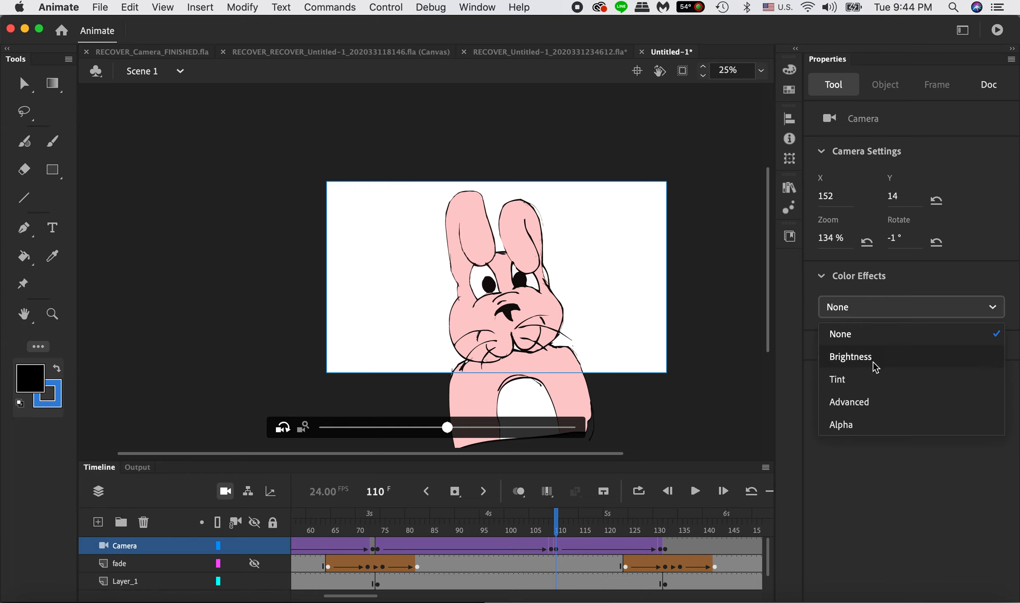
click(870, 423)
drag(823, 347, 905, 346)
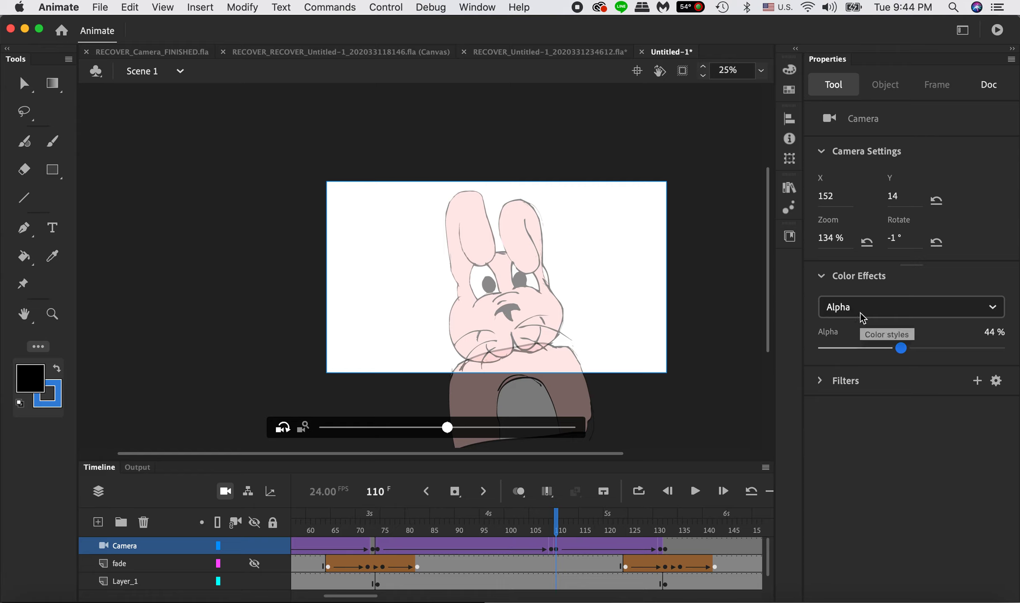
drag(880, 334, 847, 332)
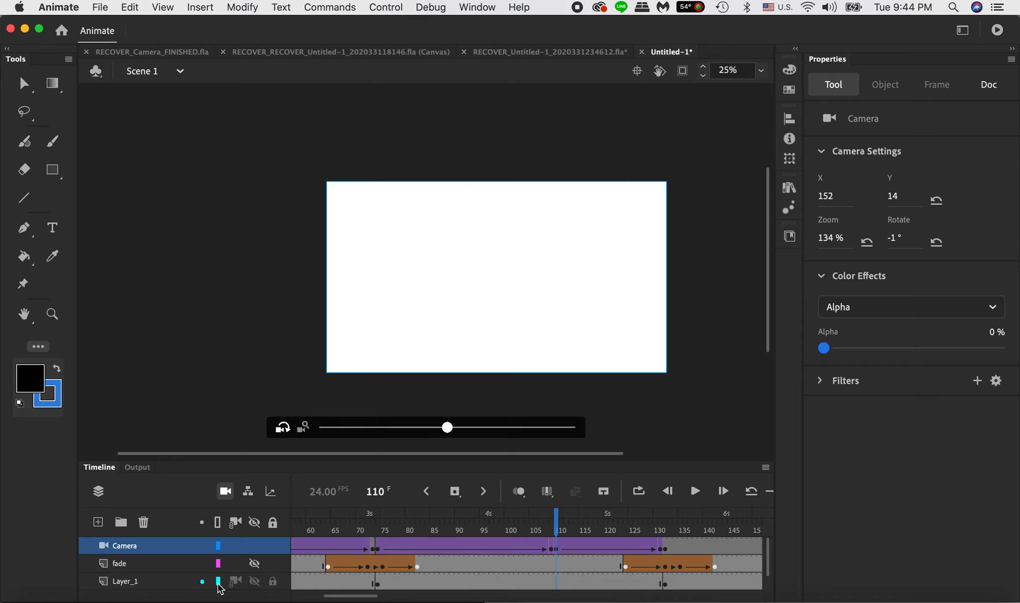
click(256, 567)
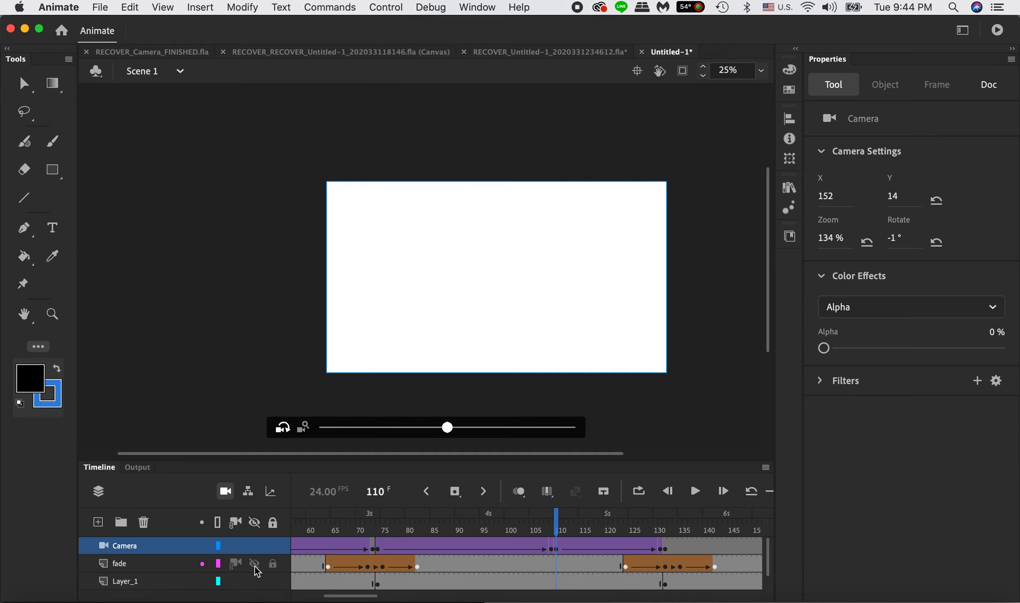